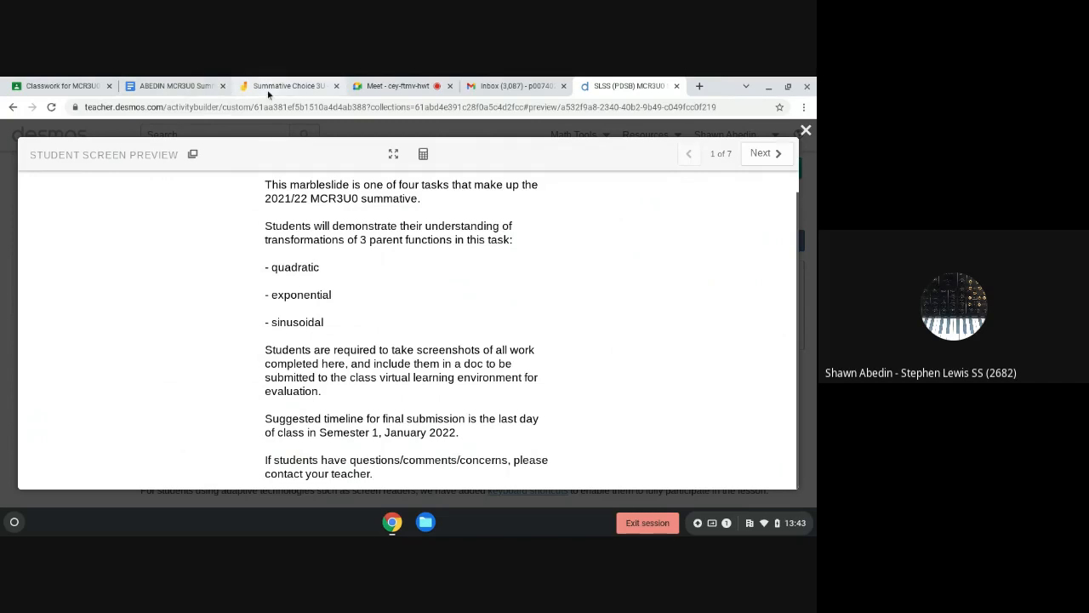
- Review the task choices on the Summative Choice 3U Jamboard and the Desmos student preview screens up to the sinusoidal challenge
click(255, 87)
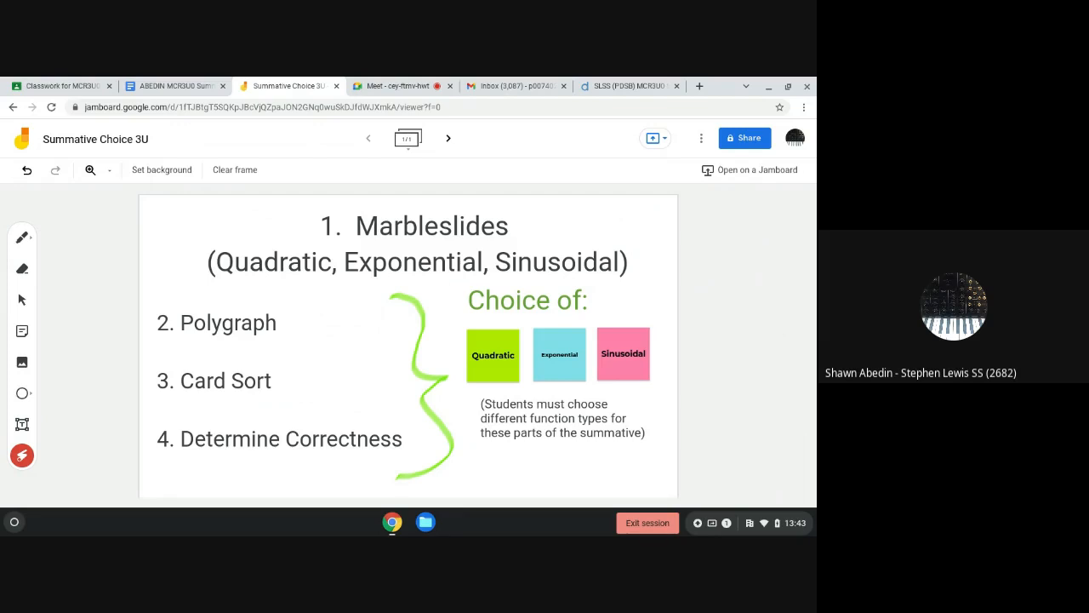
click(634, 87)
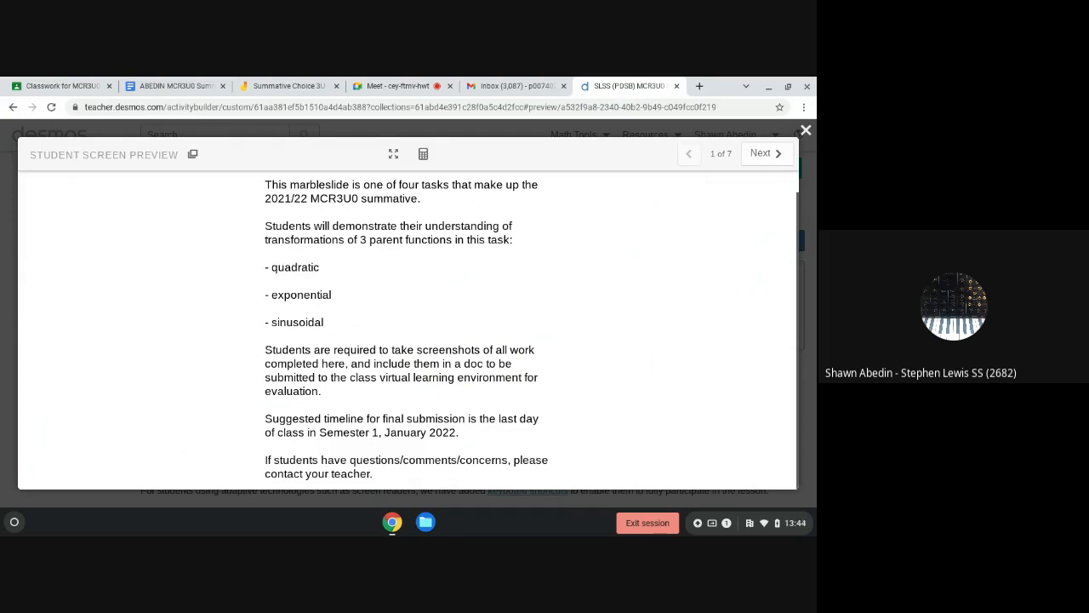
click(752, 154)
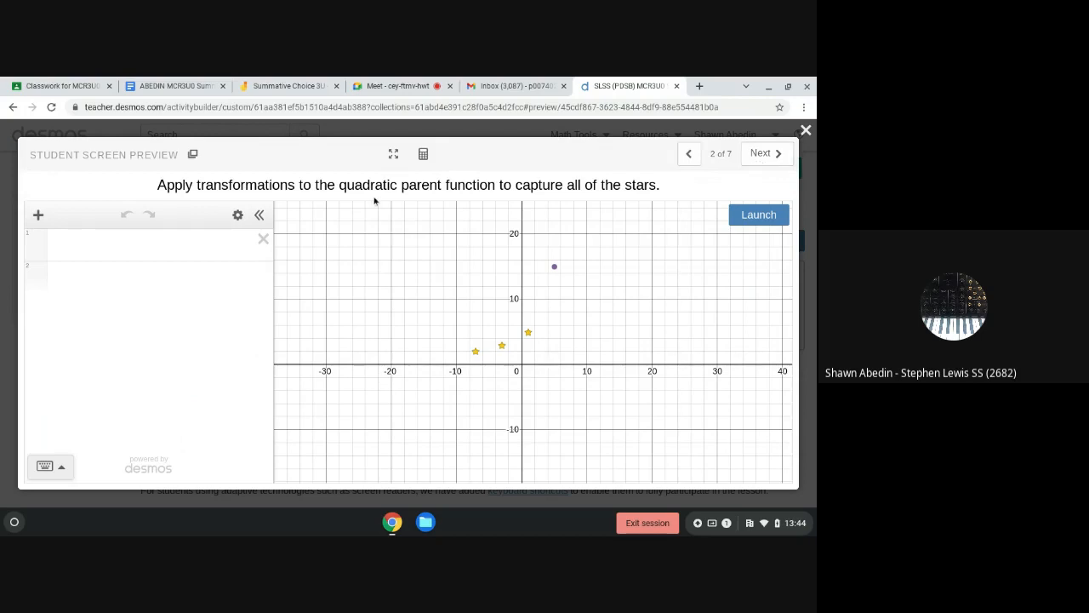
click(765, 153)
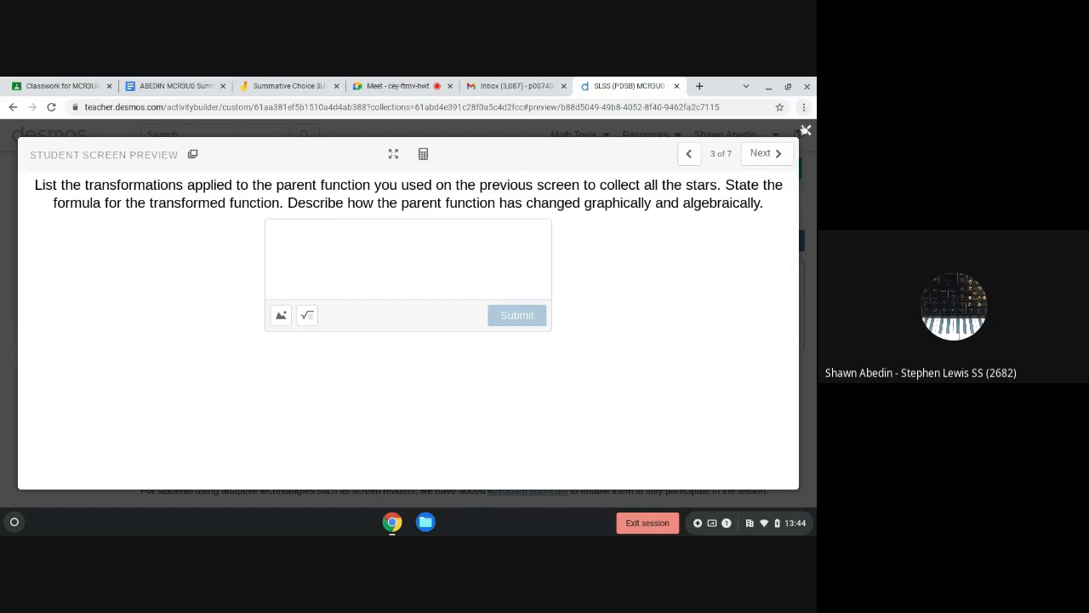
click(764, 153)
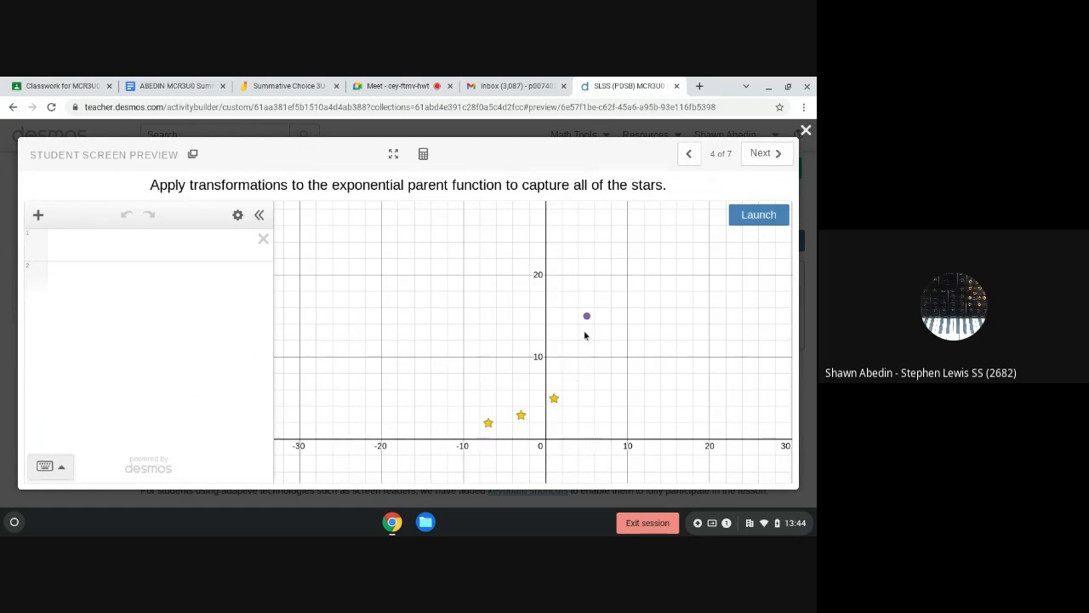
click(769, 156)
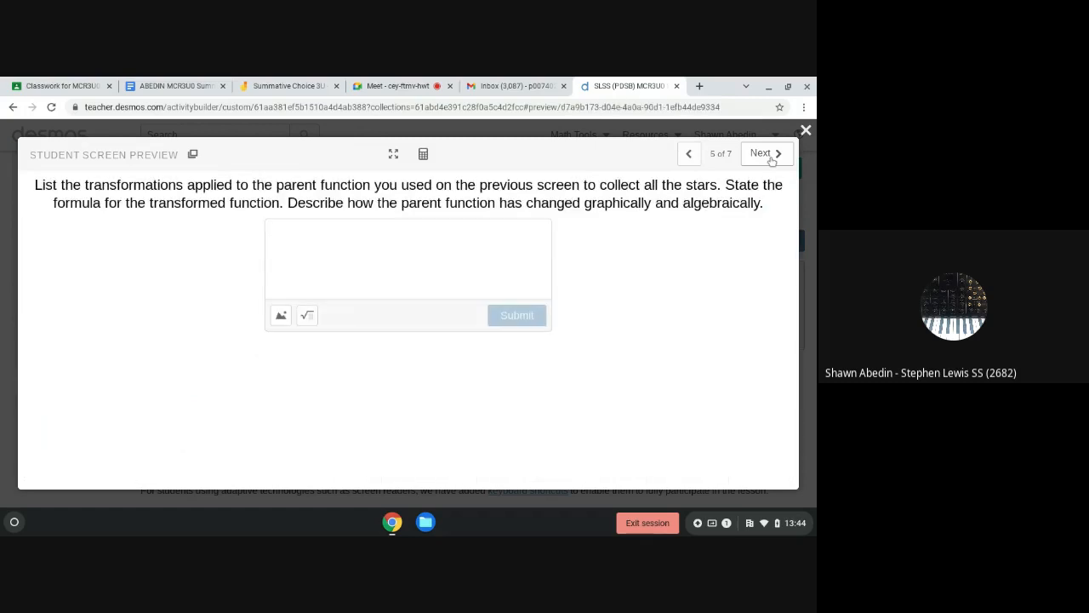
click(771, 160)
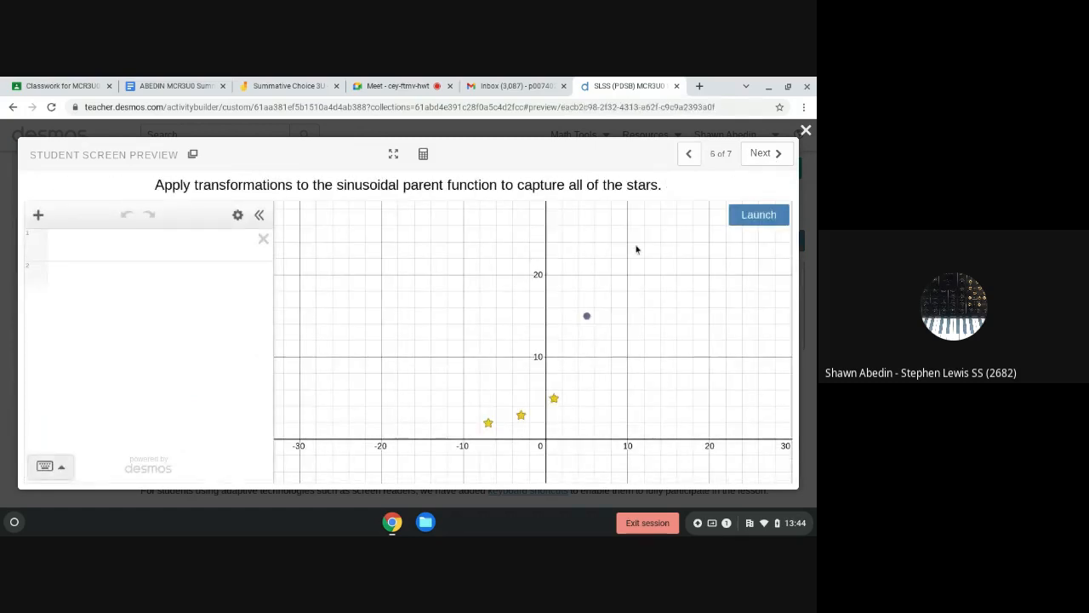
- Return to the quadratic challenge on screen 2 of 7 and show the student preview in full screen
click(690, 155)
click(689, 155)
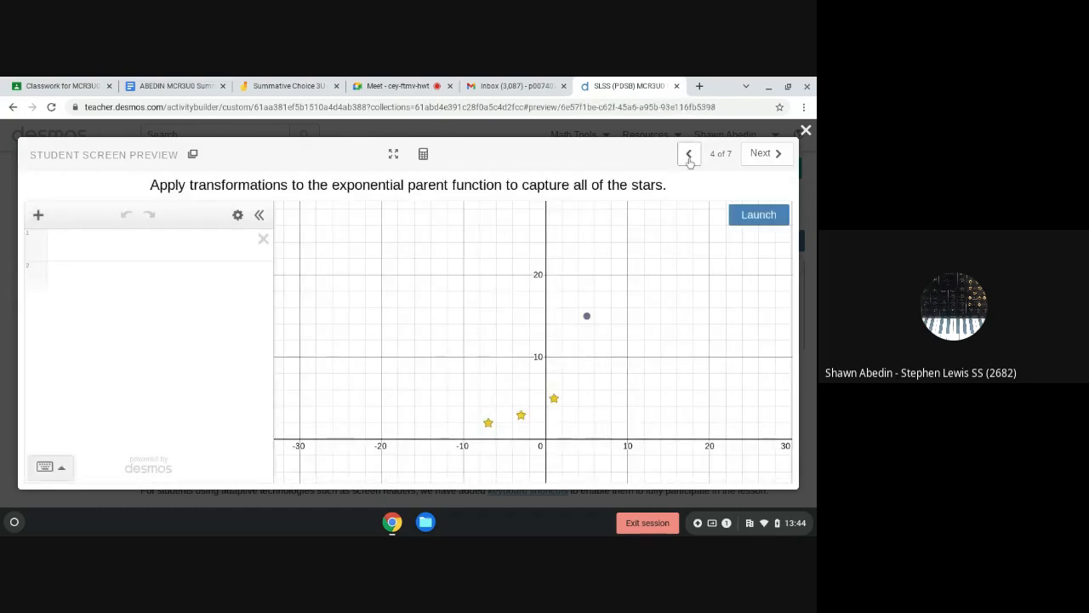
click(689, 155)
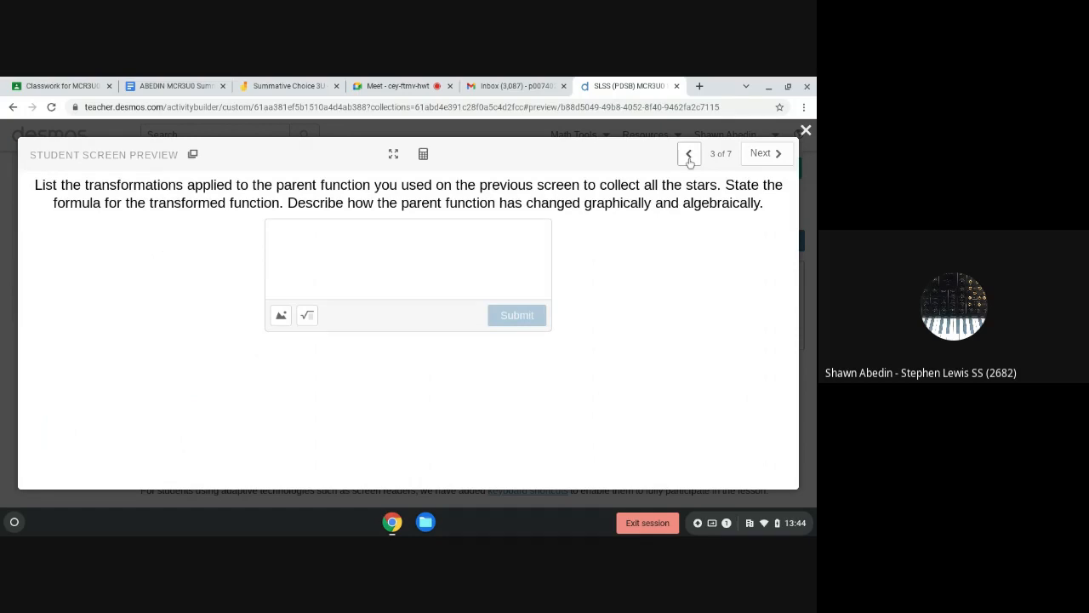
click(690, 155)
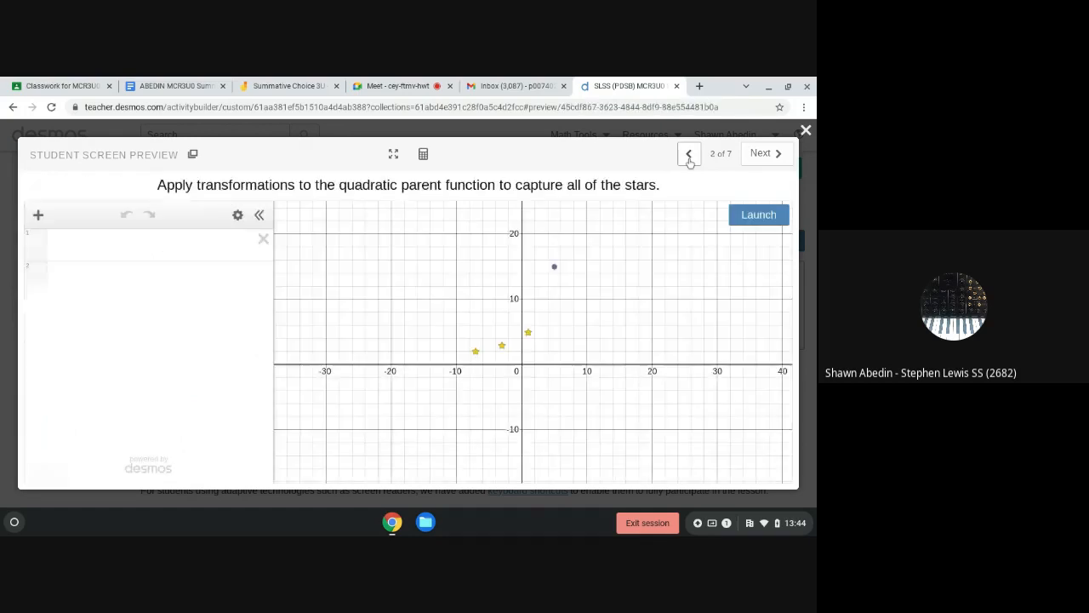
click(393, 155)
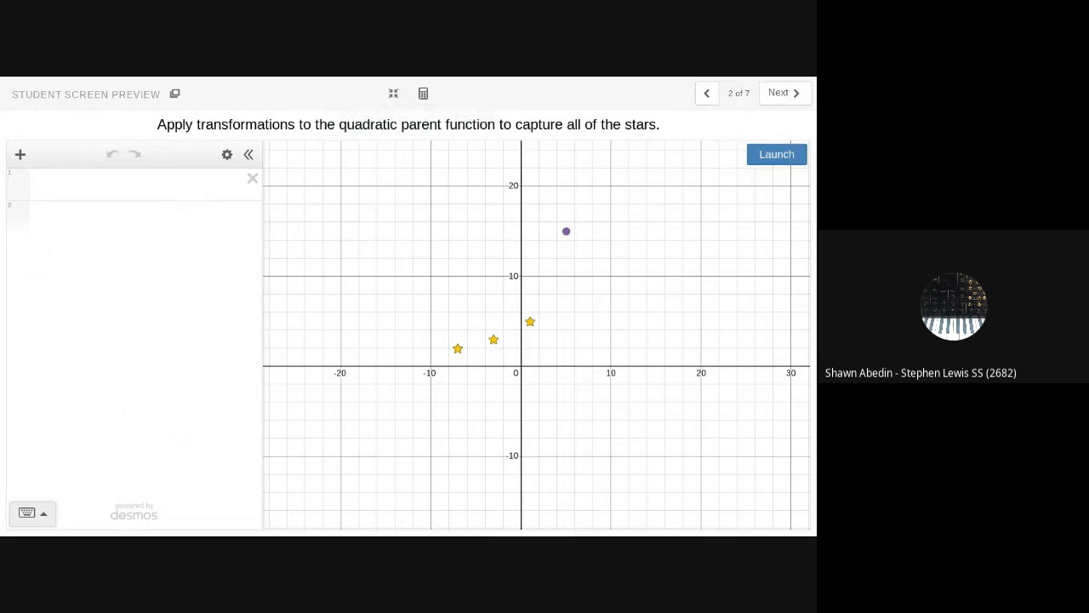
- Enter the parent function f(x) = √x as the first expression
click(128, 198)
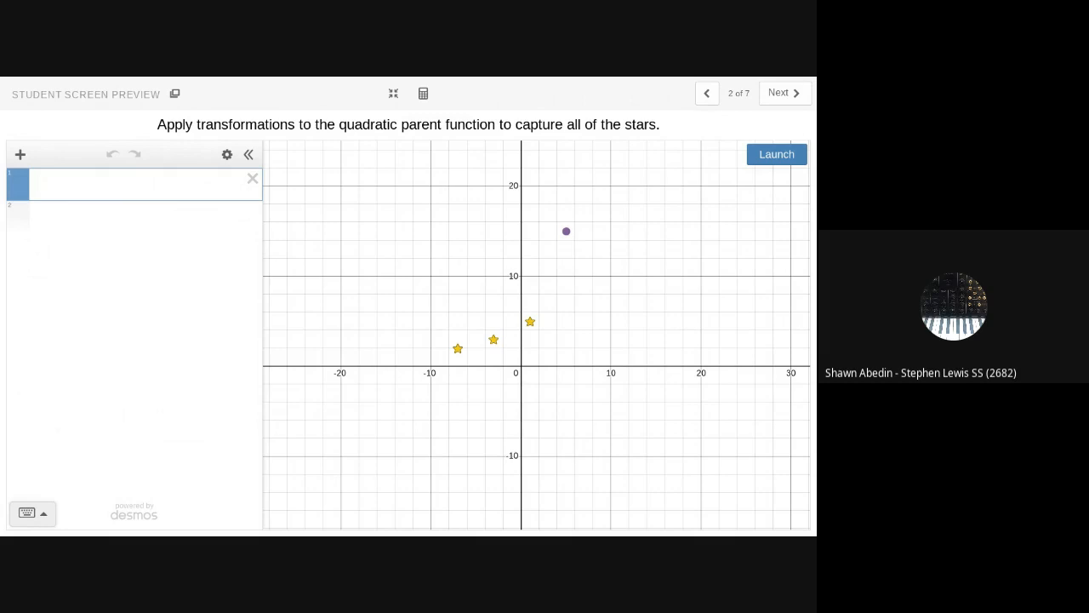
text(f(x)
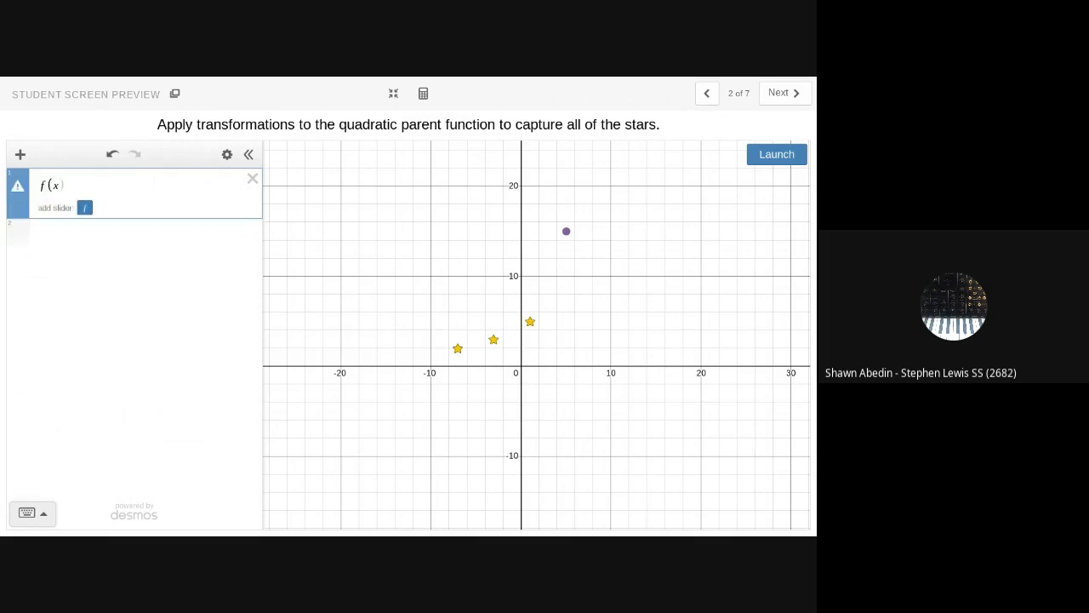
text() =)
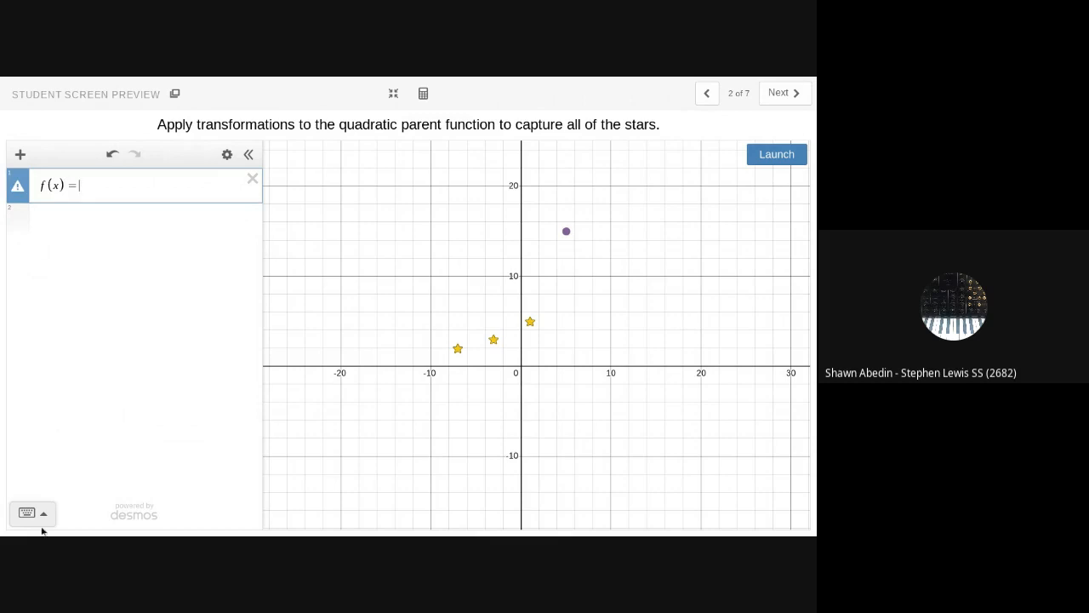
click(42, 518)
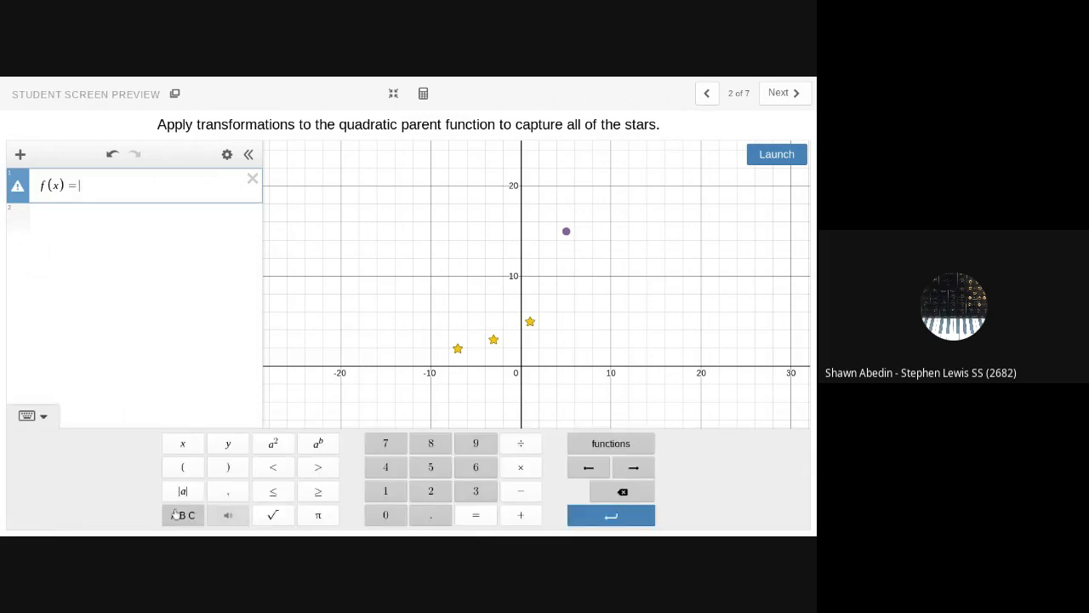
click(274, 515)
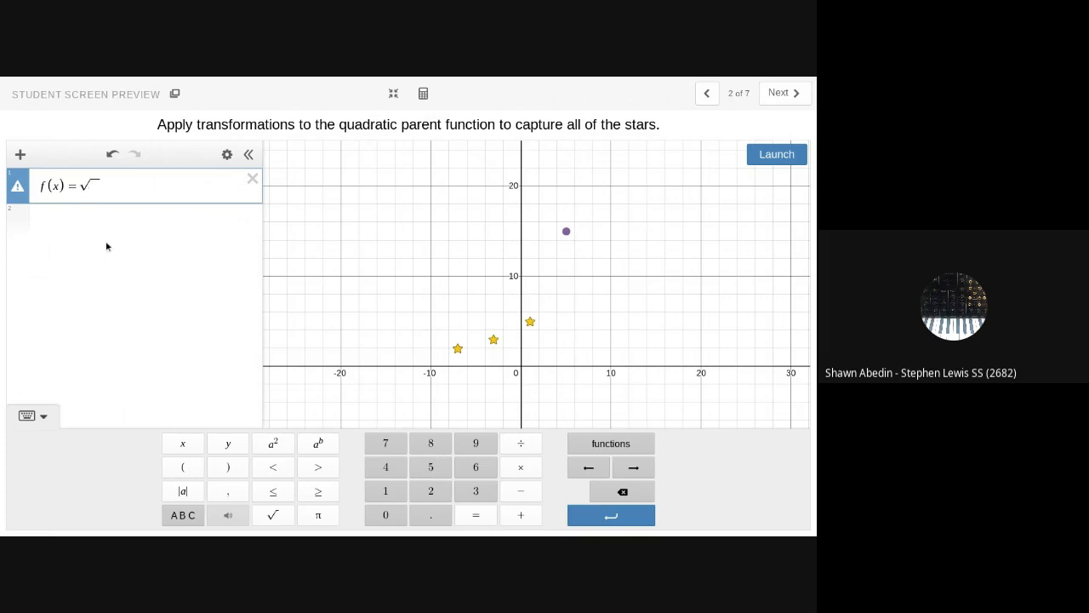
text(x)
- Add the transformed function y = af(k(x − p)) + q as a second expression, with sliders for all its parameters
click(120, 216)
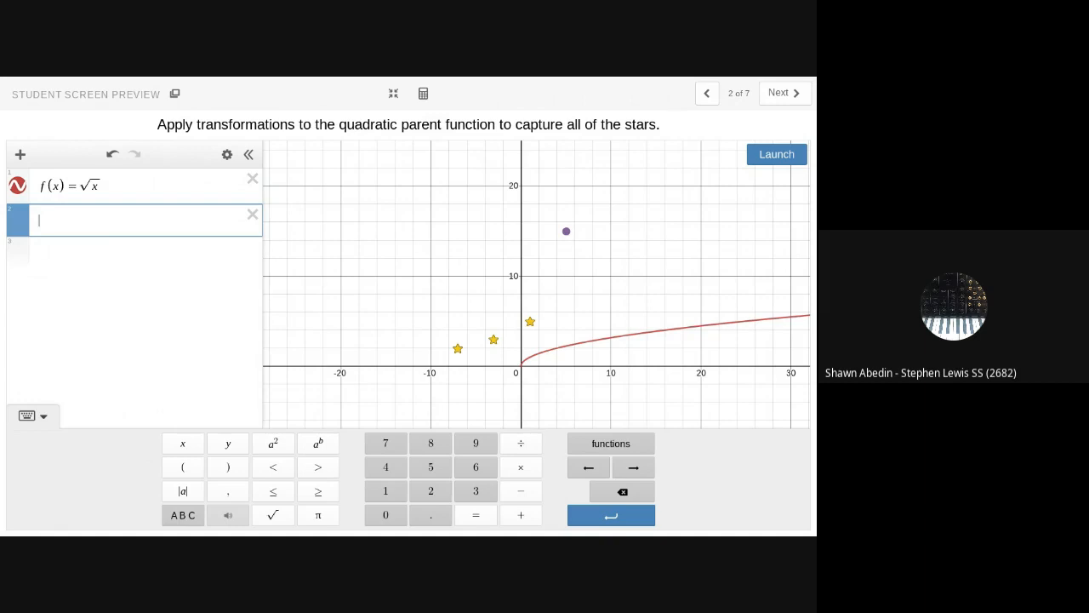
text(y=)
text(x)
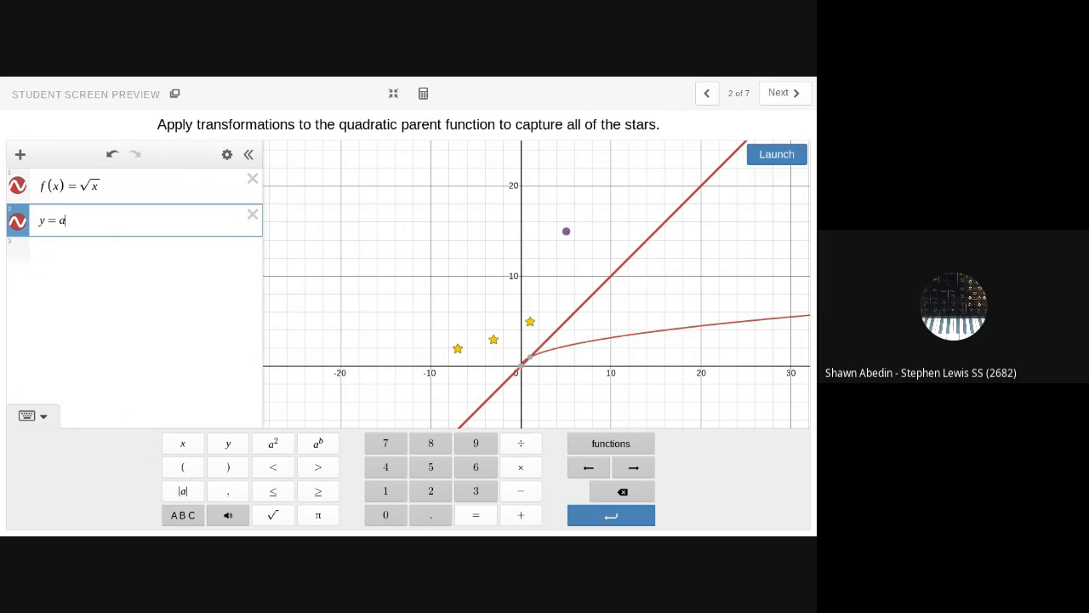
text(f()
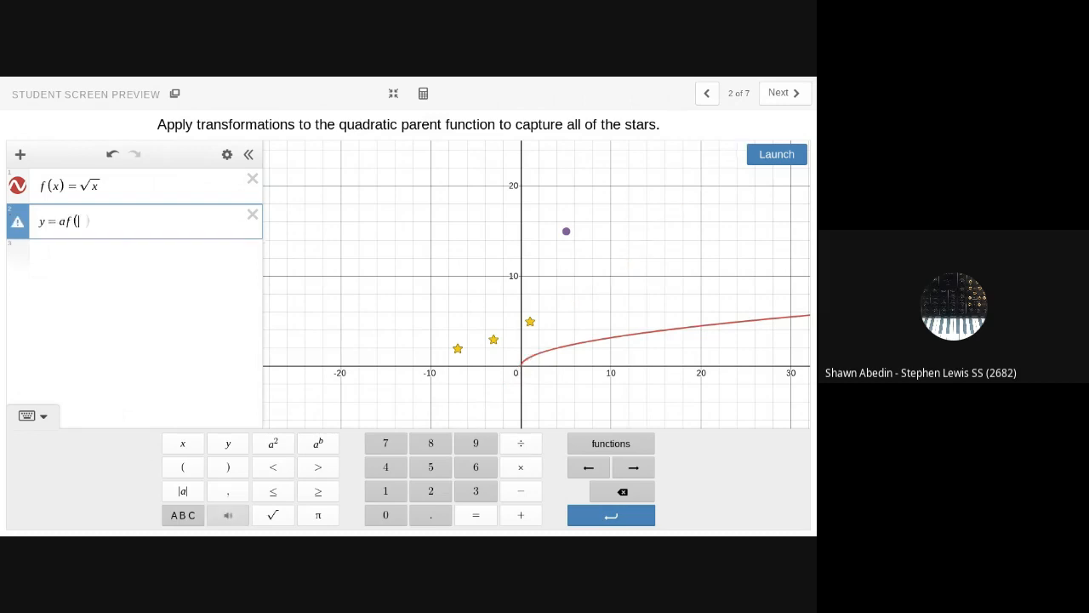
text(k)
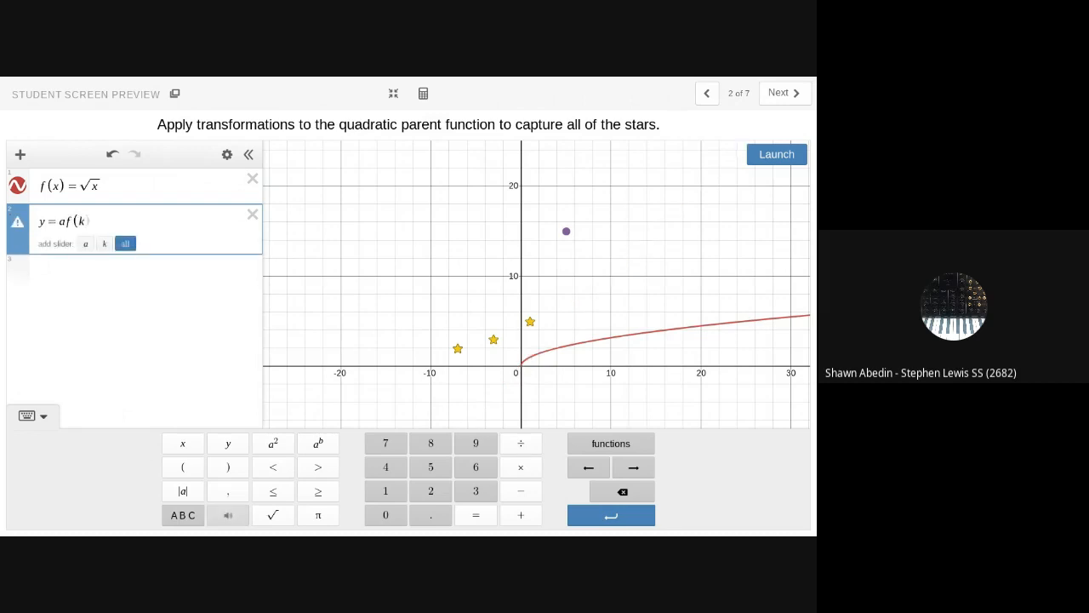
text((x-)
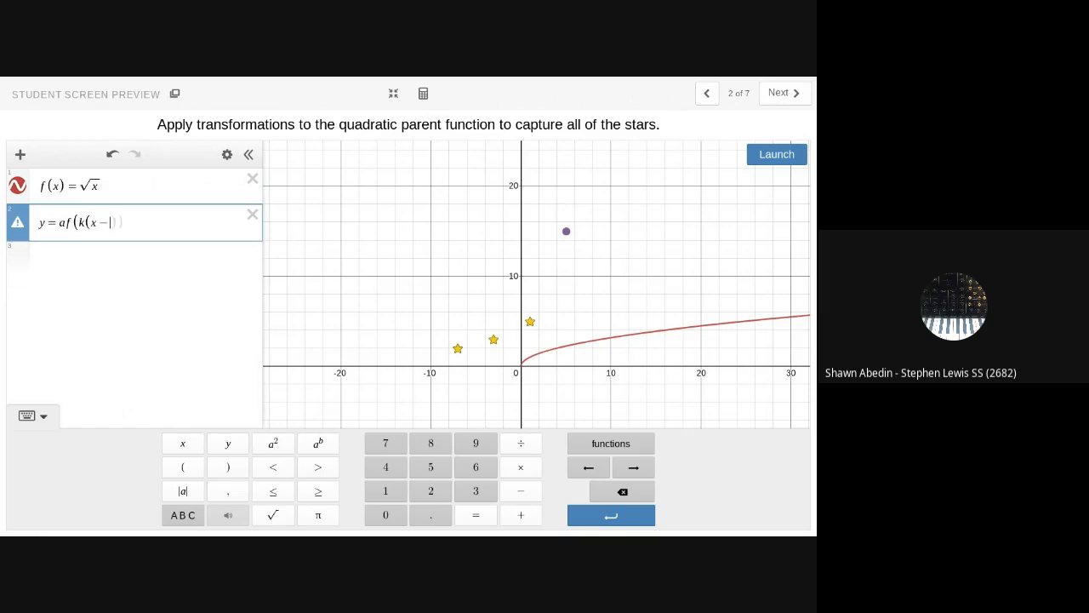
text(p)))
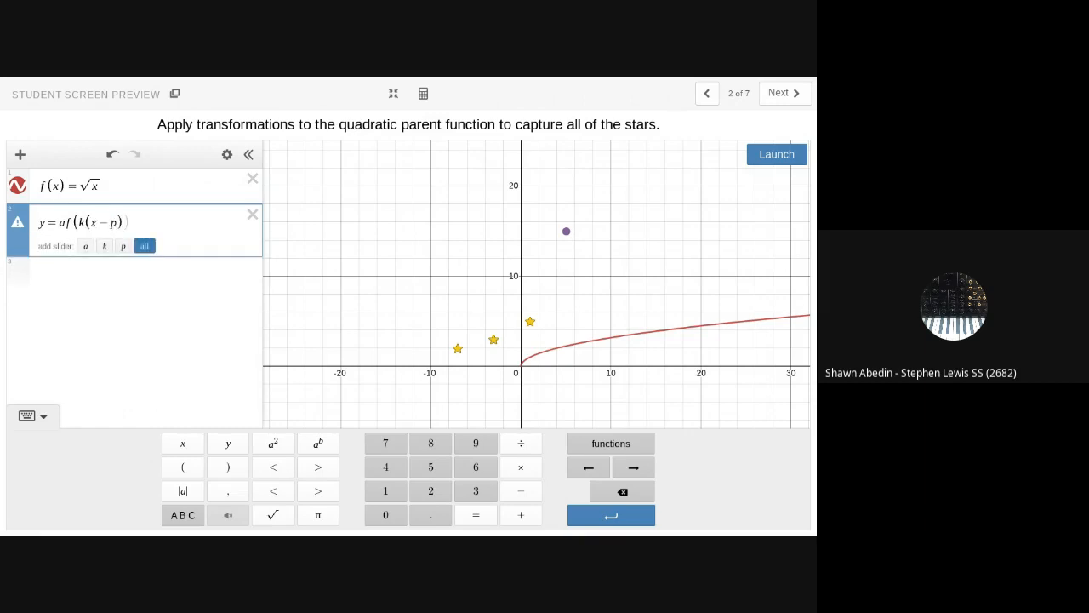
text(+)
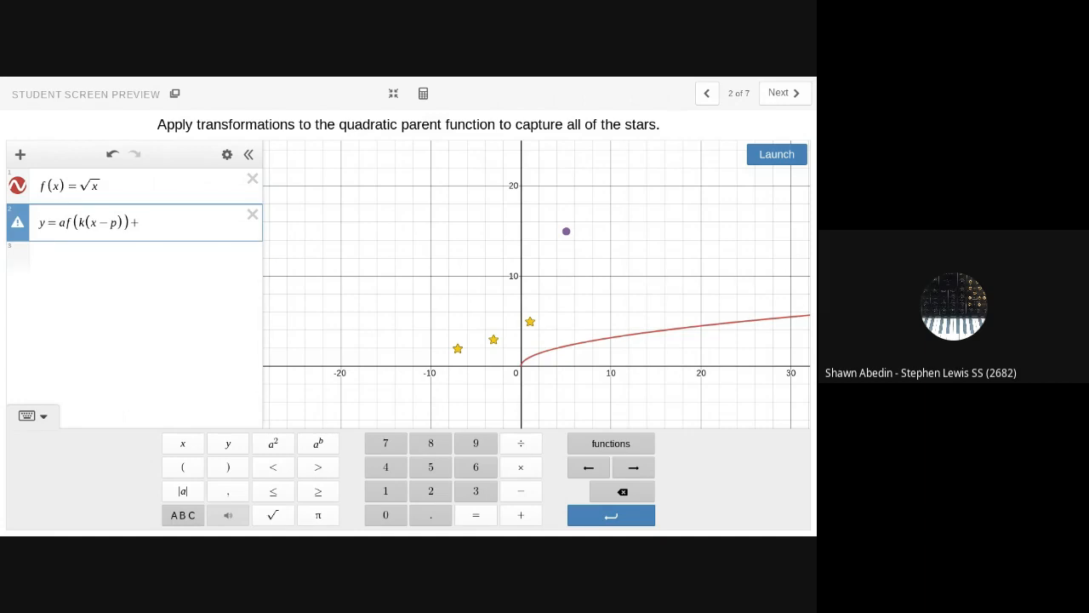
text(q)
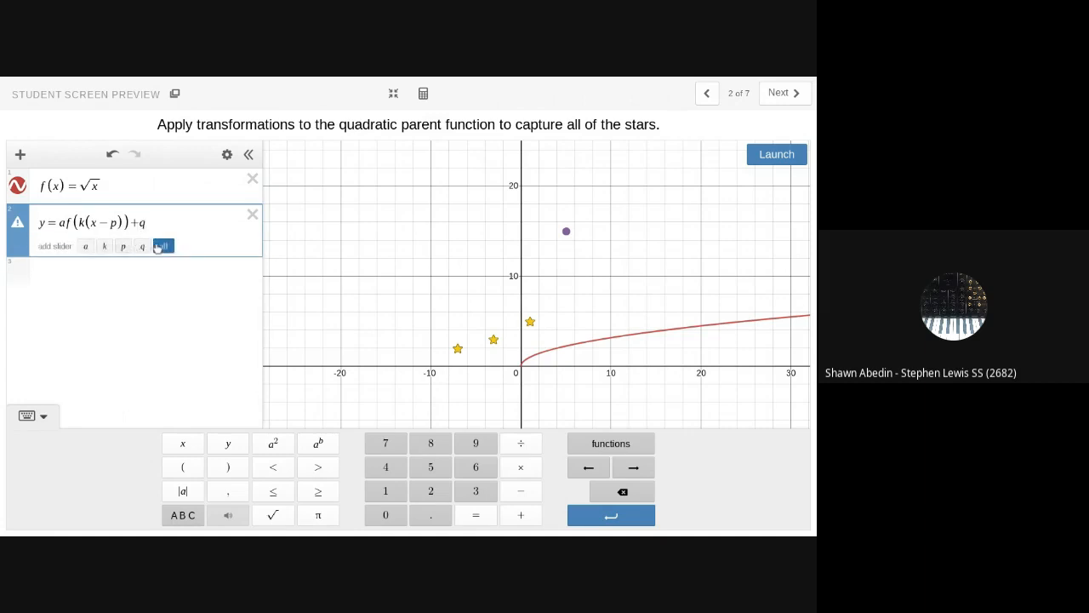
click(161, 246)
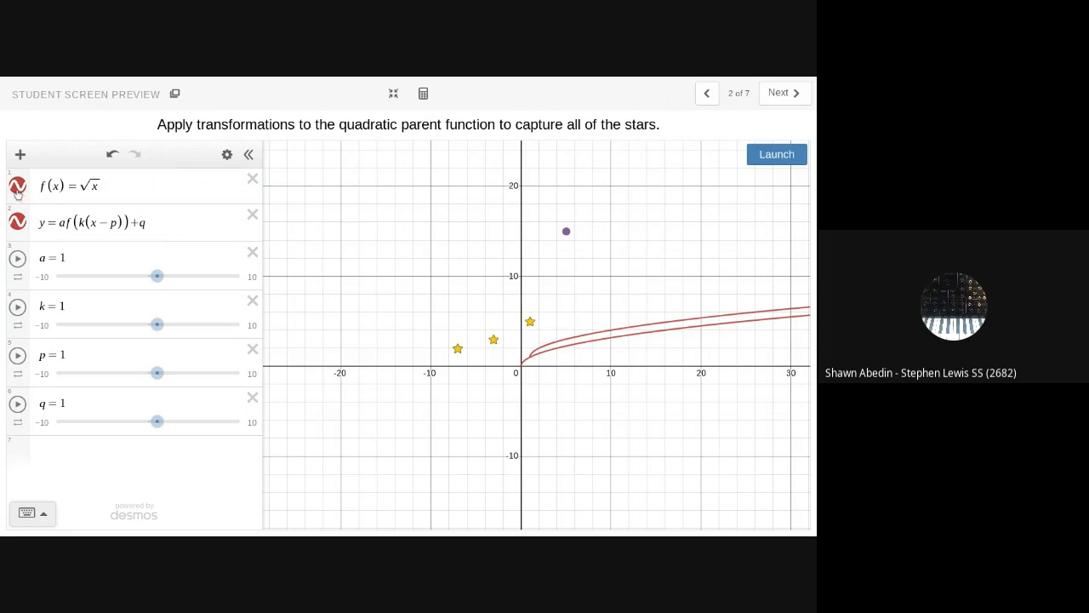
- Hide the parent function's graph and set both translation parameters, p and q, to 0
click(17, 187)
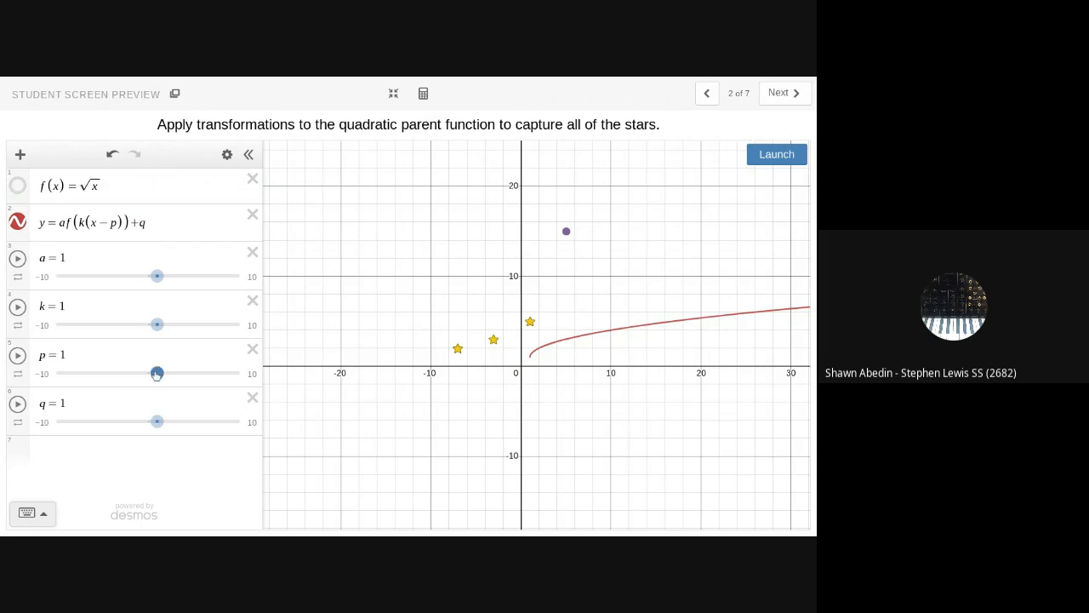
drag(157, 374, 149, 378)
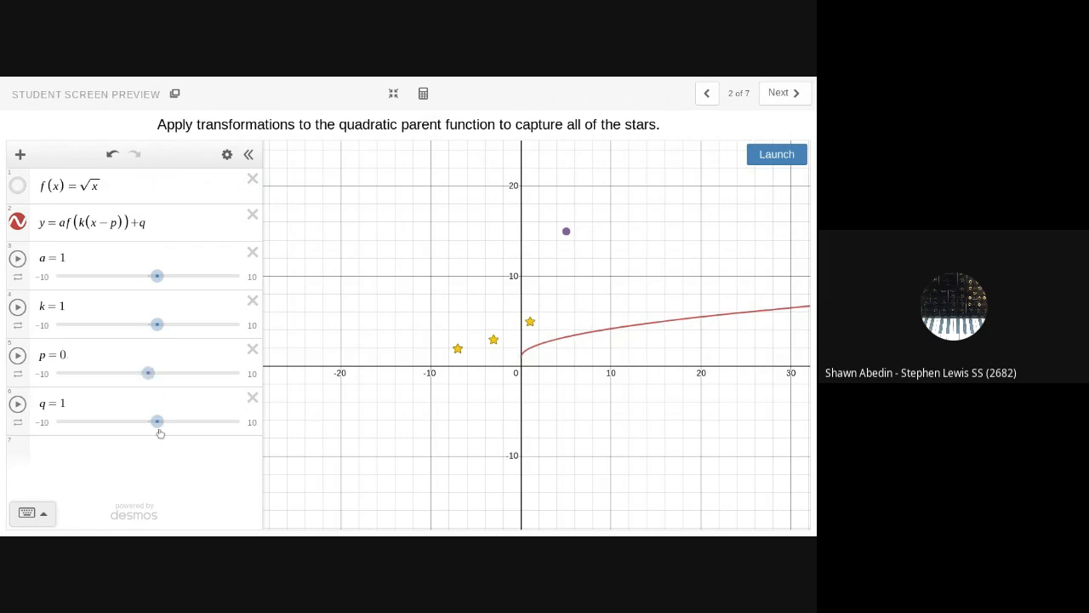
drag(157, 421, 150, 427)
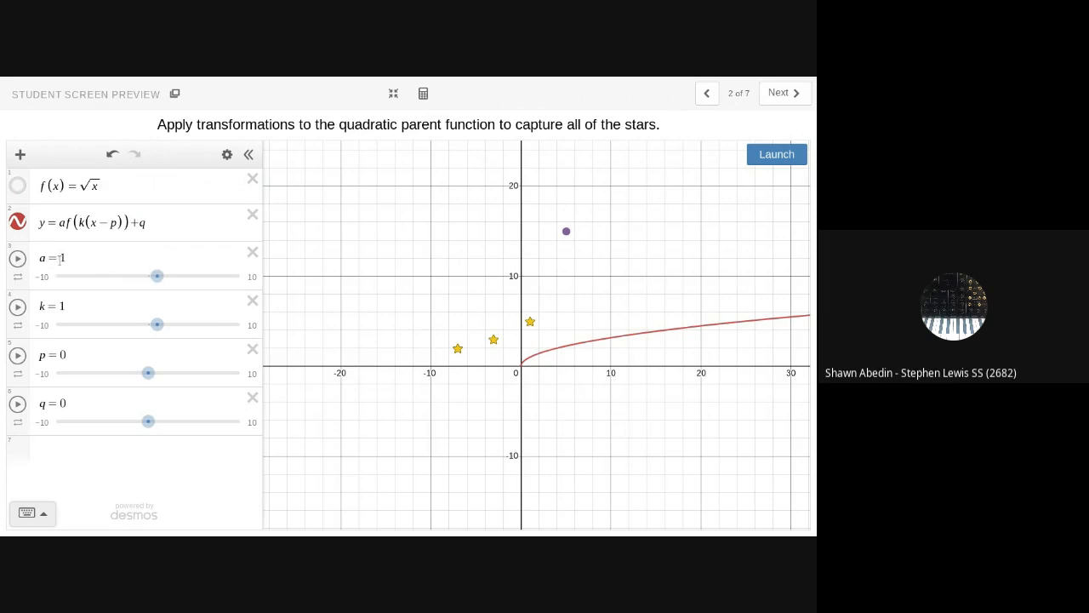
- Reflect the curve in both axes by setting a to −1 and k to −1
click(62, 258)
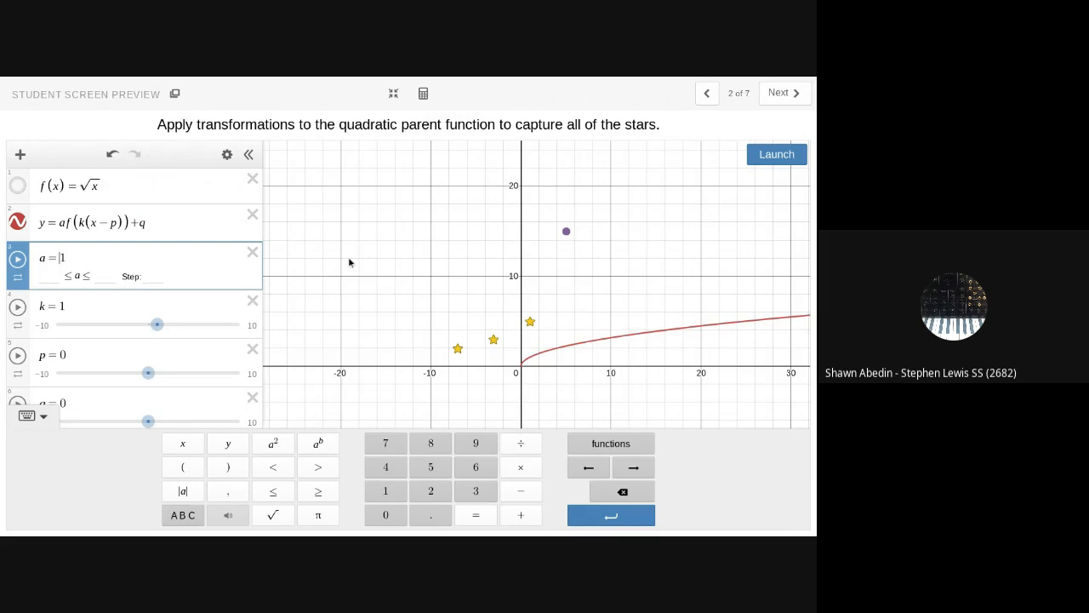
text(-)
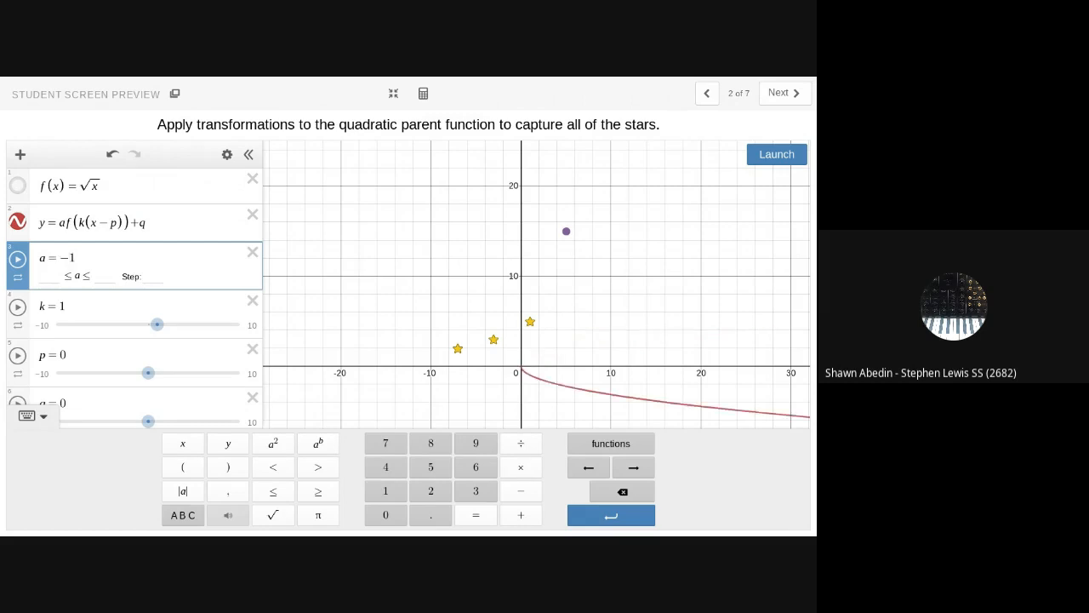
click(427, 286)
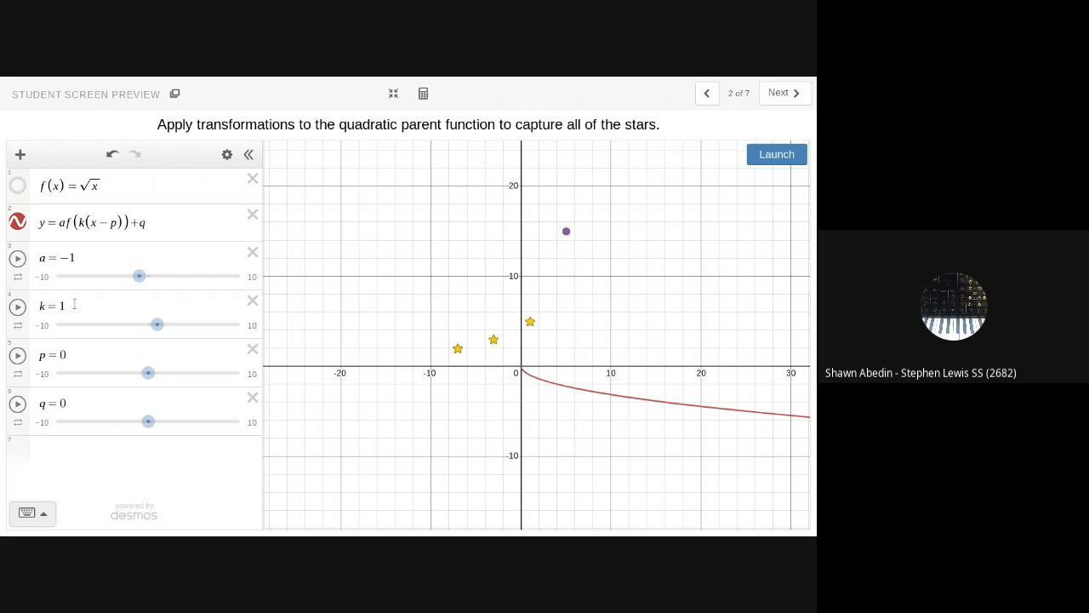
click(60, 305)
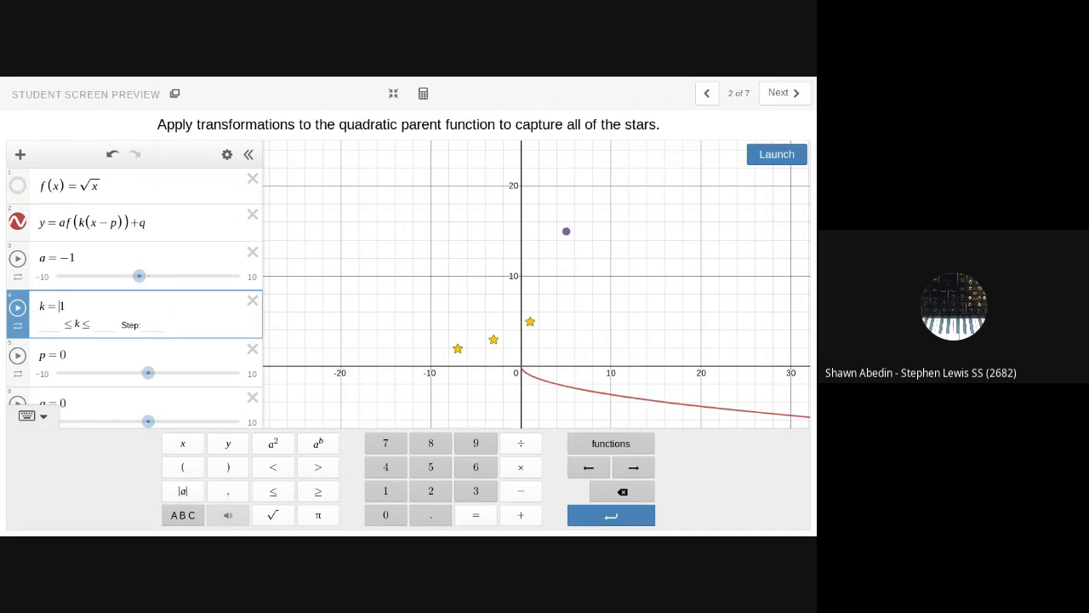
text(-)
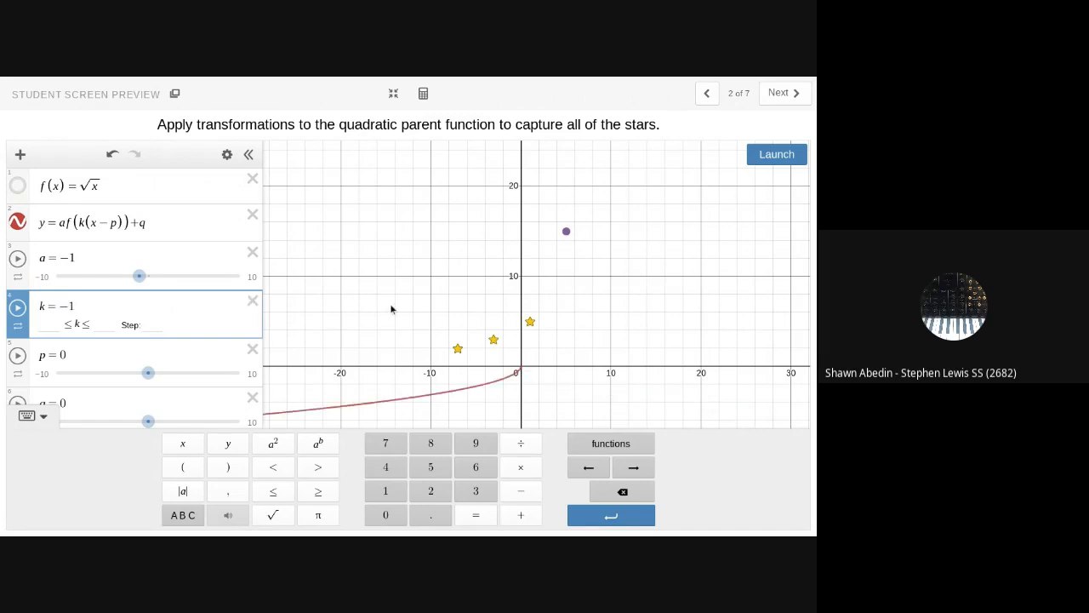
click(391, 309)
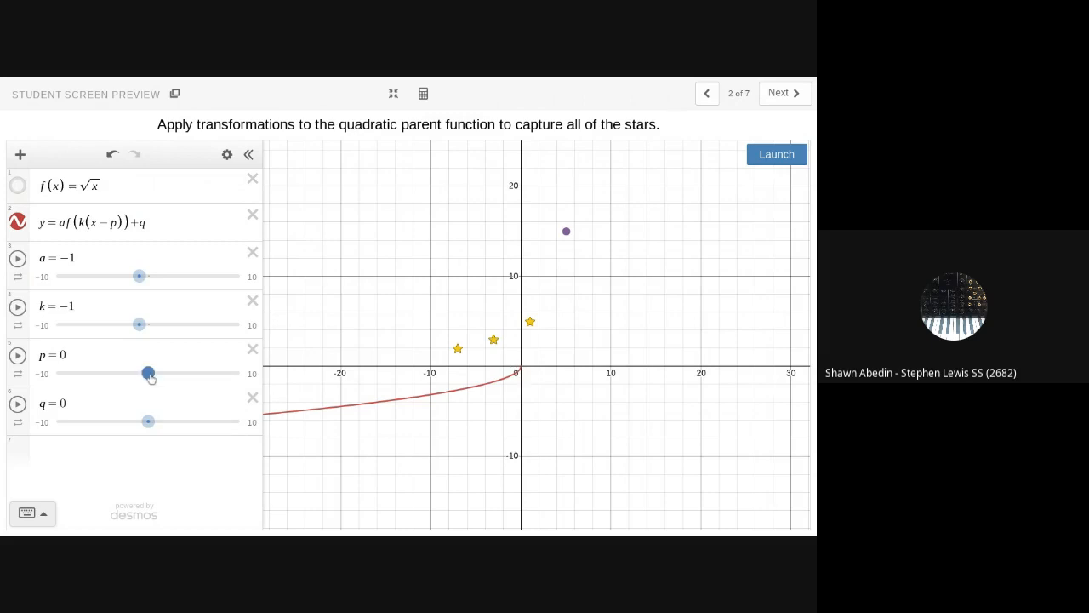
- Translate the reflected curve by setting p to 6 and q to 5, and launch the marble to test it
drag(149, 377, 205, 378)
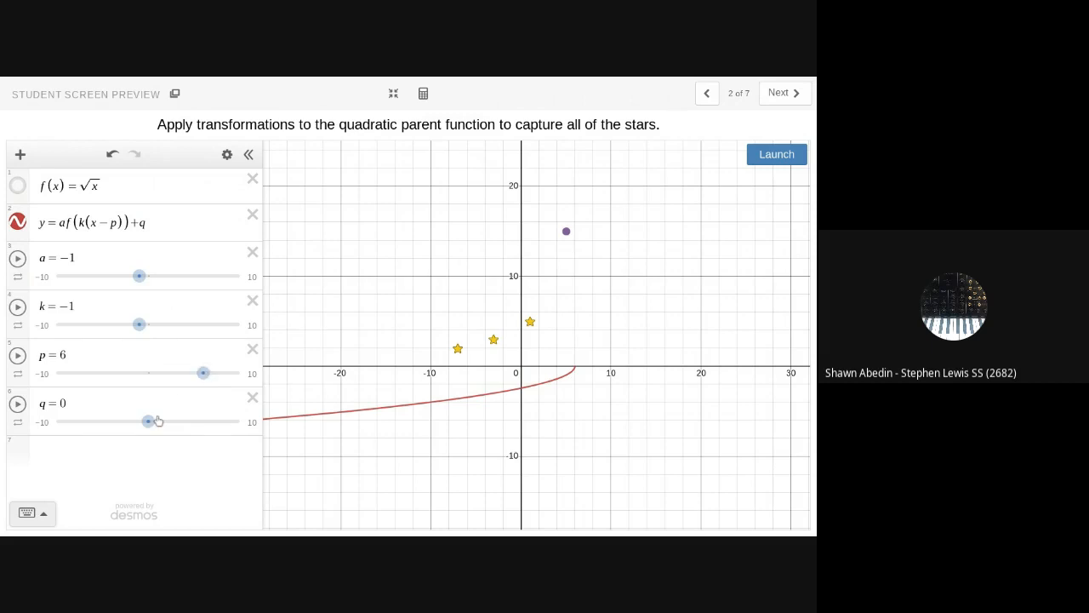
drag(149, 423, 151, 424)
drag(151, 423, 194, 422)
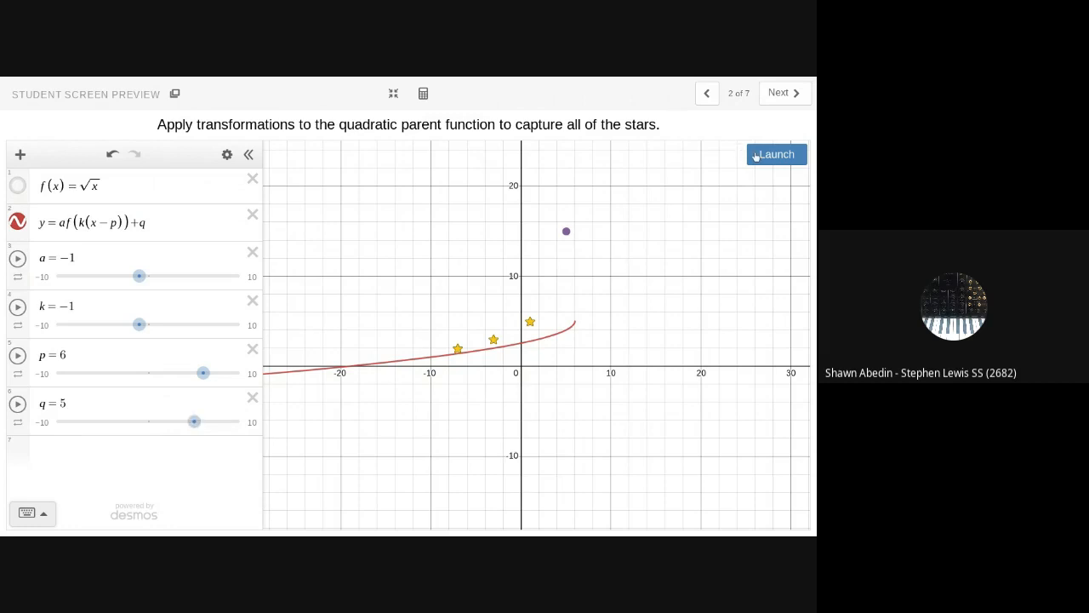
click(761, 157)
- Stretch the curve vertically with a = −1.5, set q to 7, and launch the marble again
drag(195, 426, 204, 427)
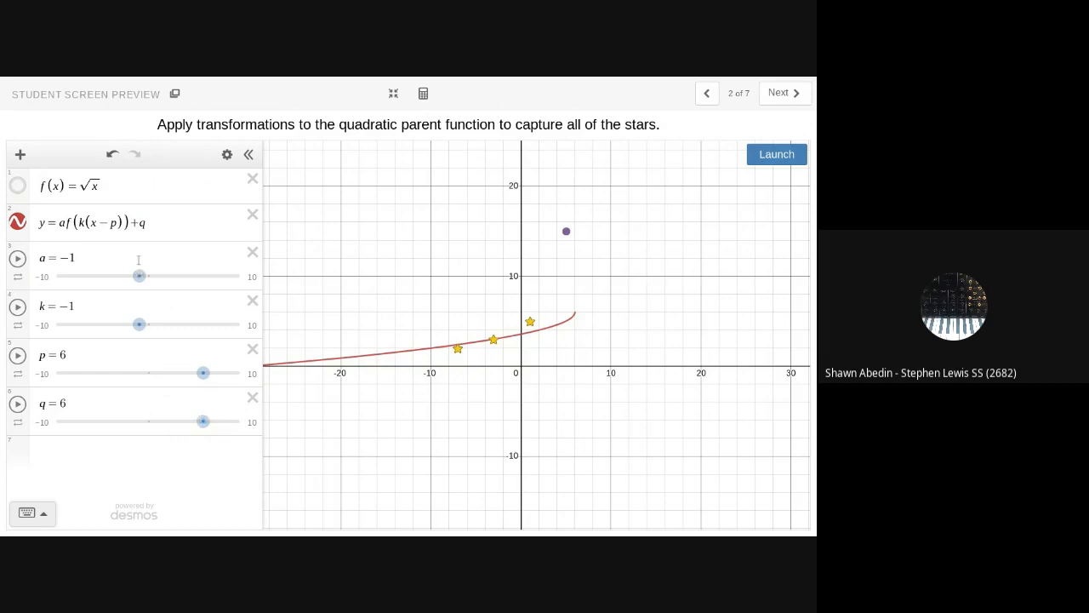
drag(139, 277, 134, 278)
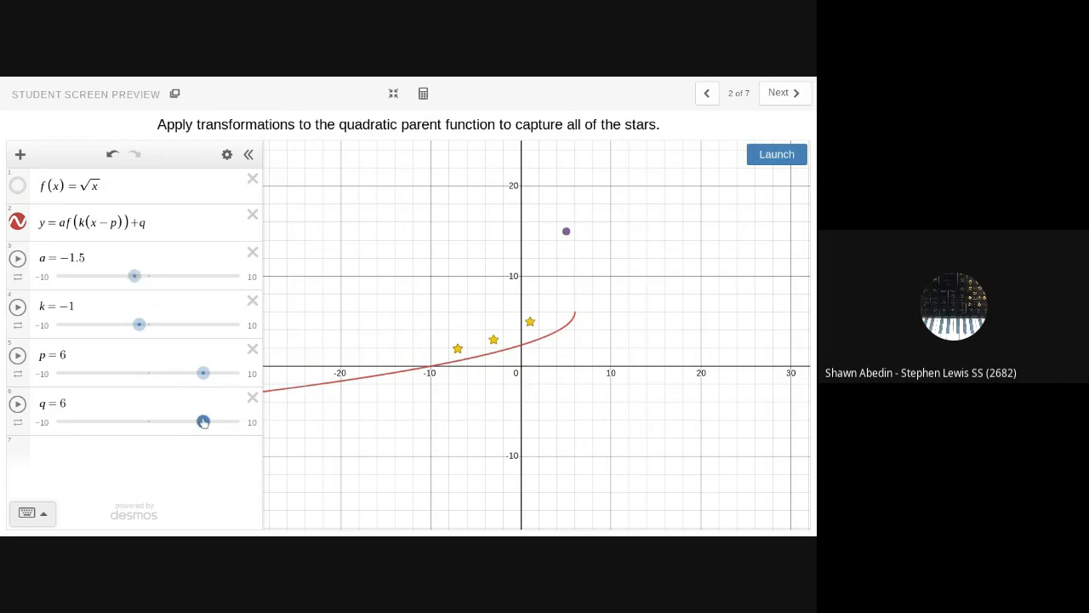
drag(204, 422, 212, 423)
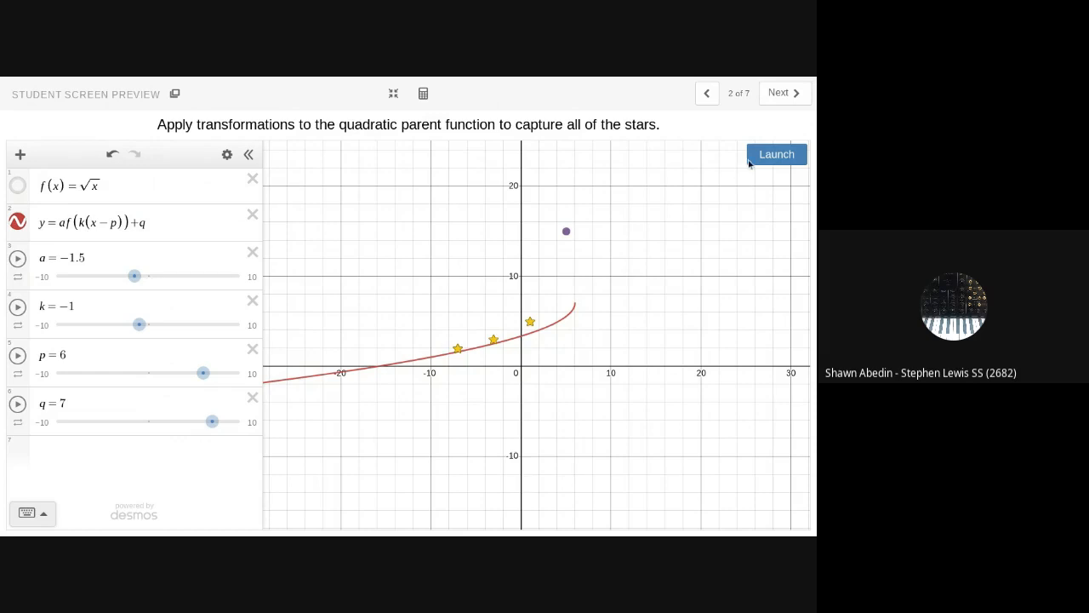
click(760, 162)
- Review the written-response question on screen 3, and capture a screenshot of the marbleslide's prompt, expressions and graph on screen 2
click(777, 94)
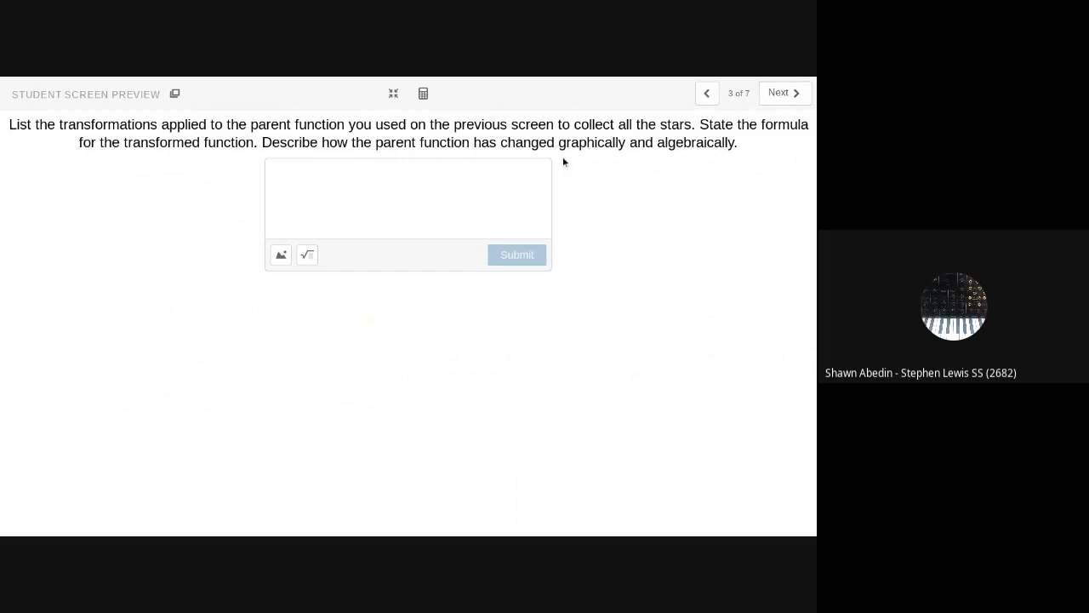
click(706, 101)
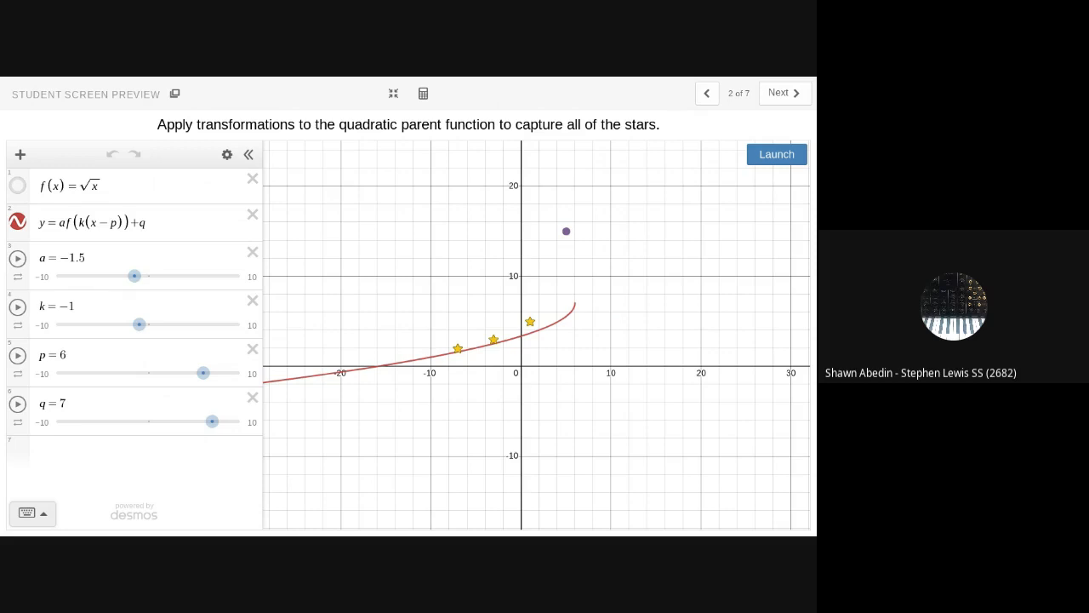
key(ctrl+shift+F5)
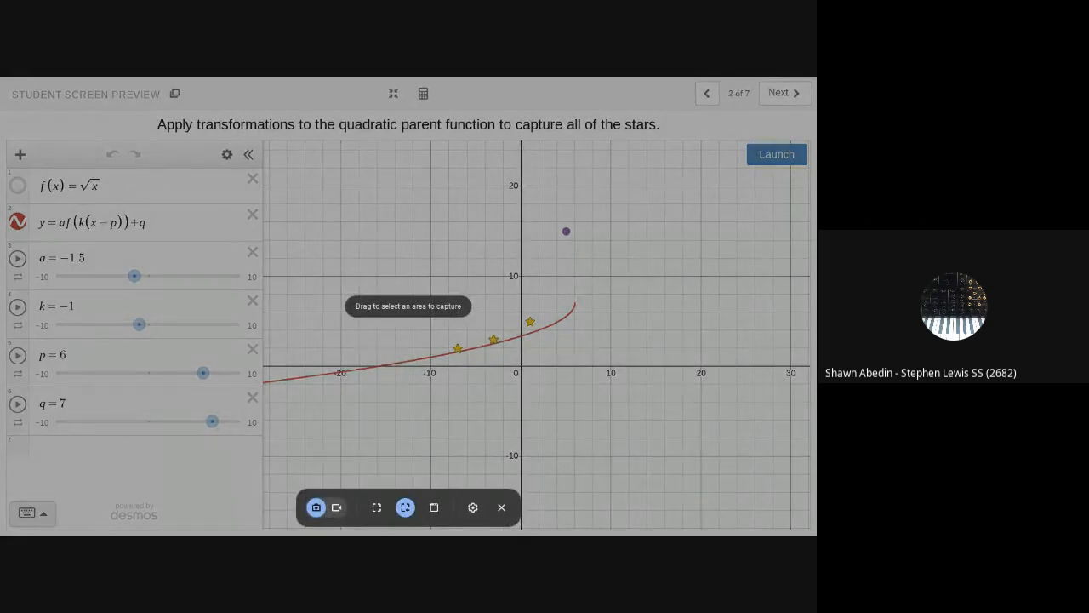
drag(2, 111, 802, 497)
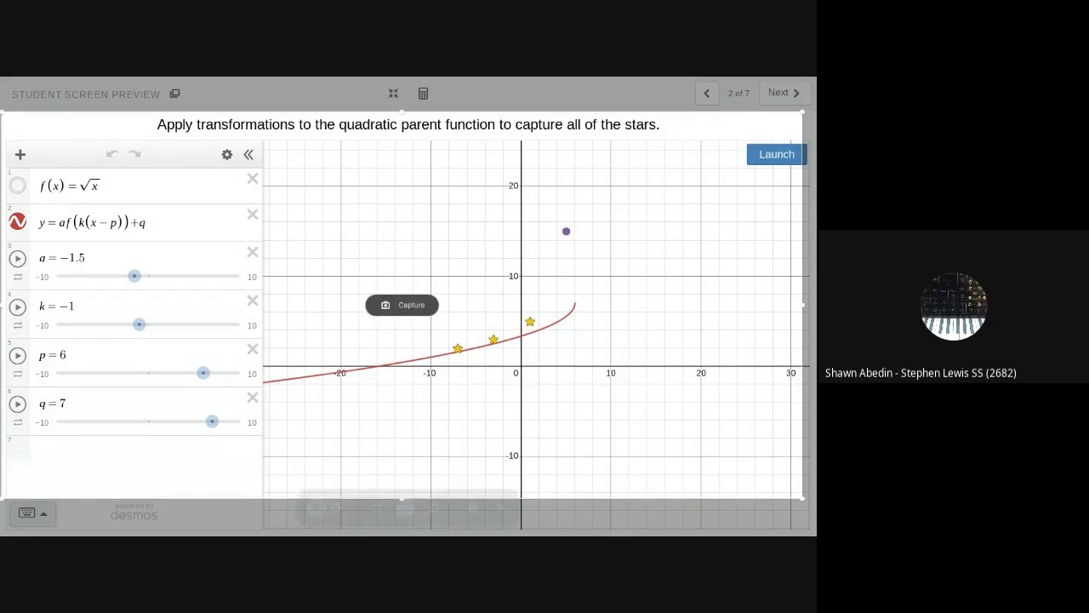
click(402, 305)
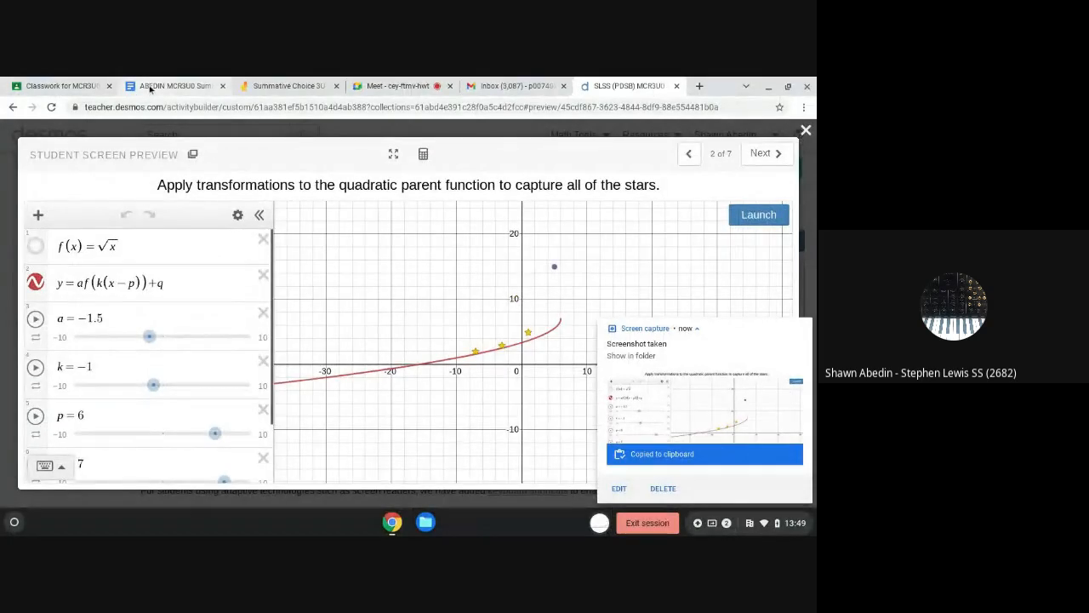
- Switch to the MCR3U0 summative document in Google Docs and paste the screenshot under "Insert an image of your quadratic marbleslide (screen 2)"
click(150, 88)
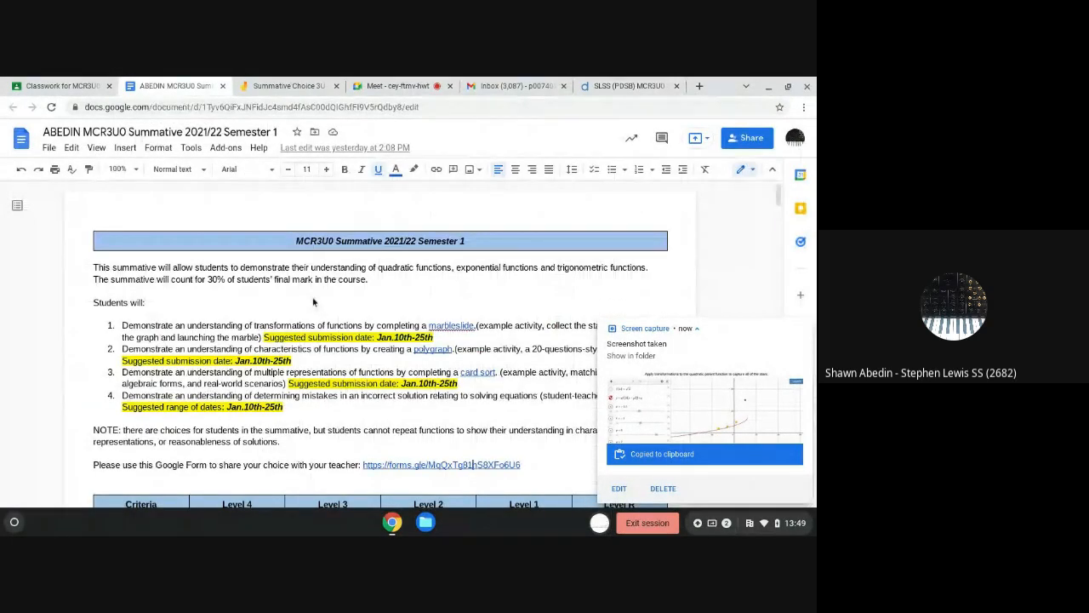
scroll(314, 302, down, 15)
scroll(381, 340, down, 3)
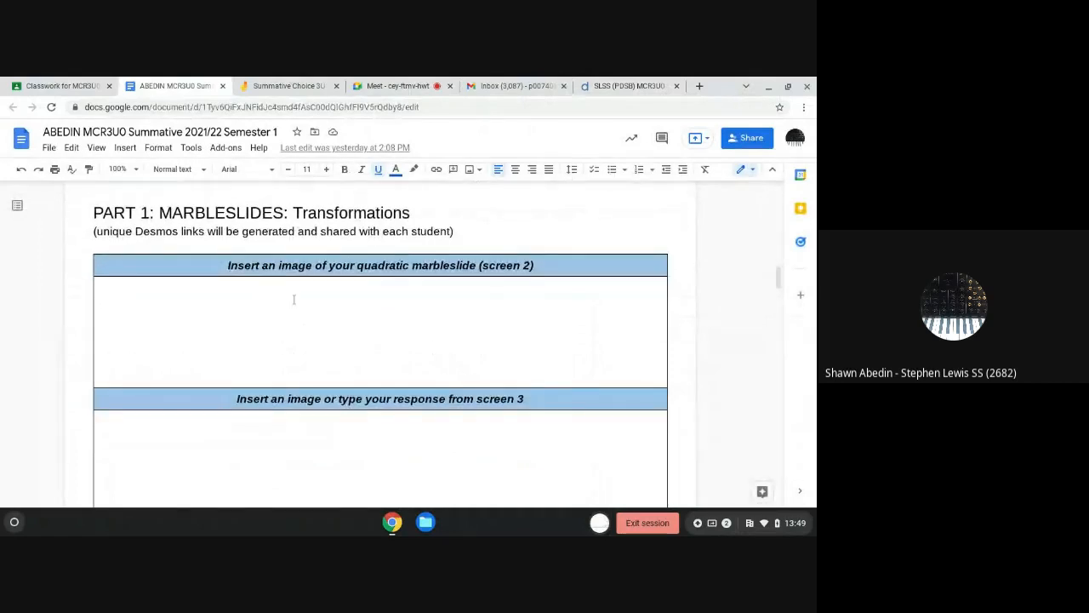
click(294, 299)
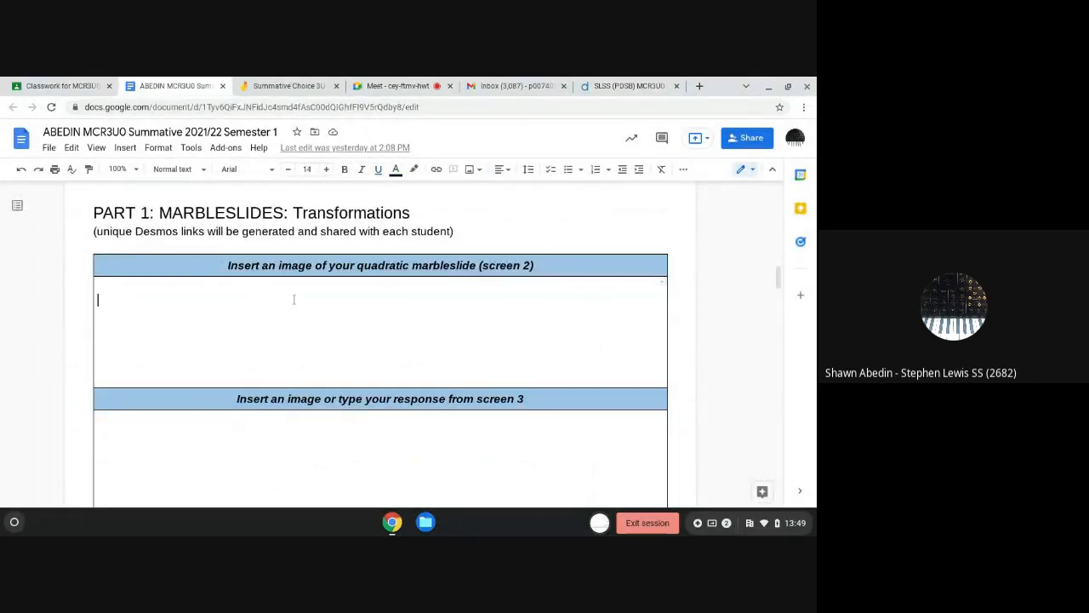
key(ctrl+v)
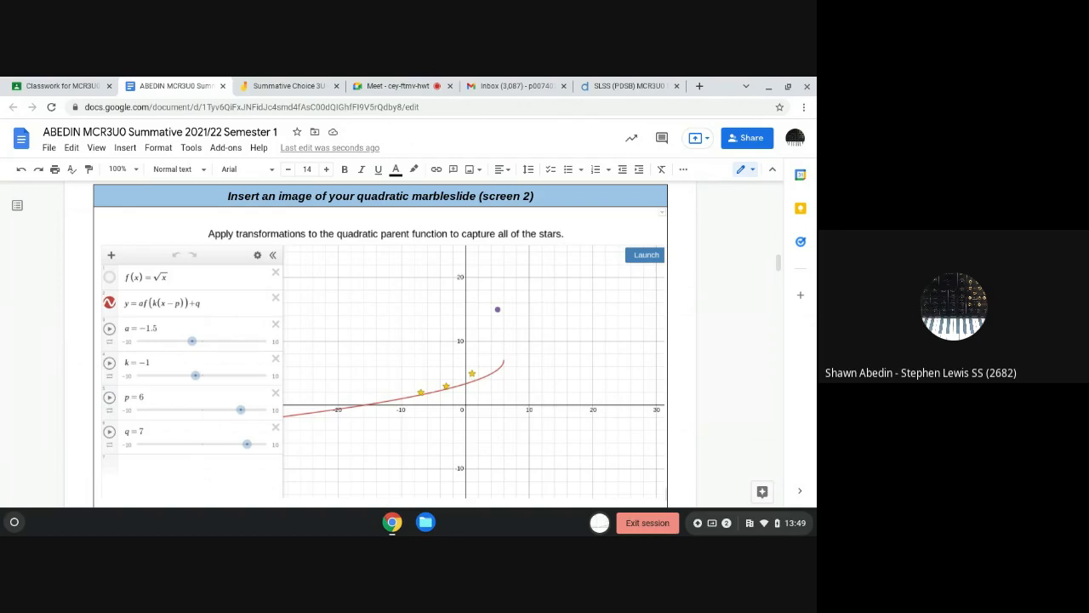
scroll(666, 297, down, 3)
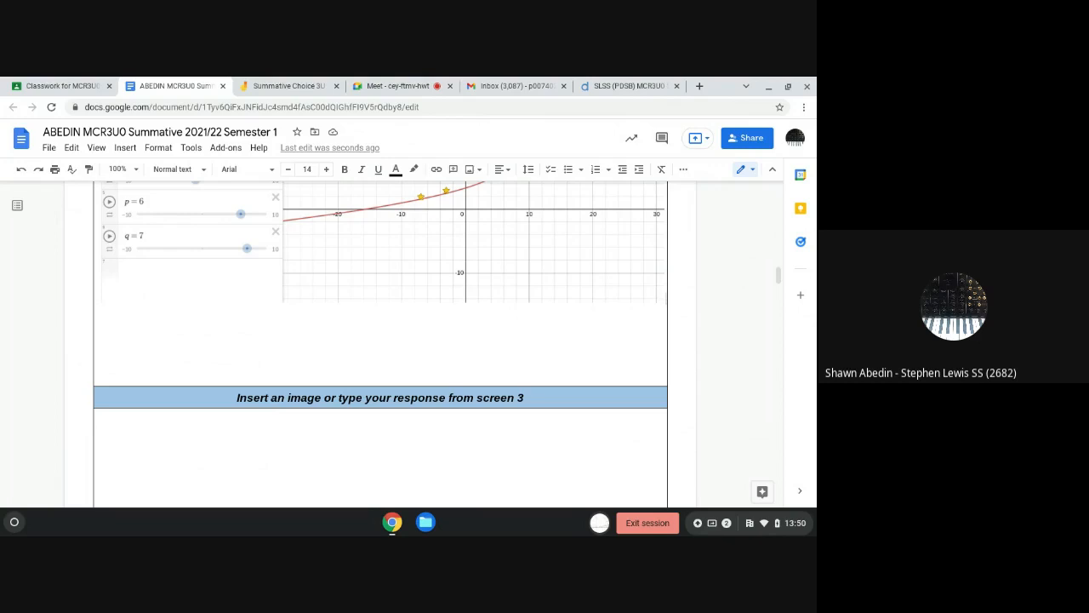
scroll(665, 479, up, 4)
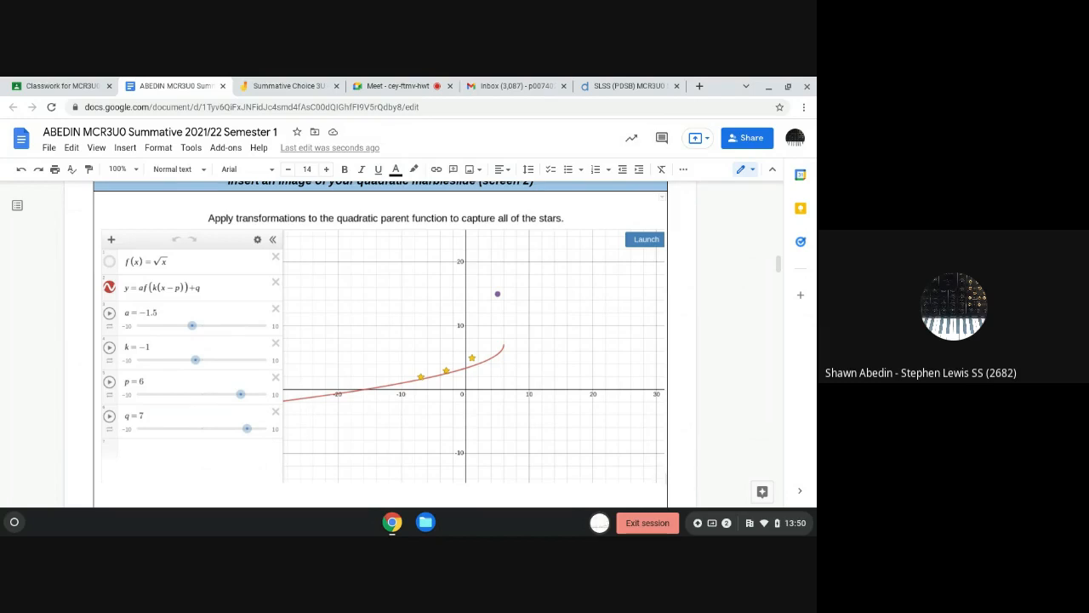
click(395, 86)
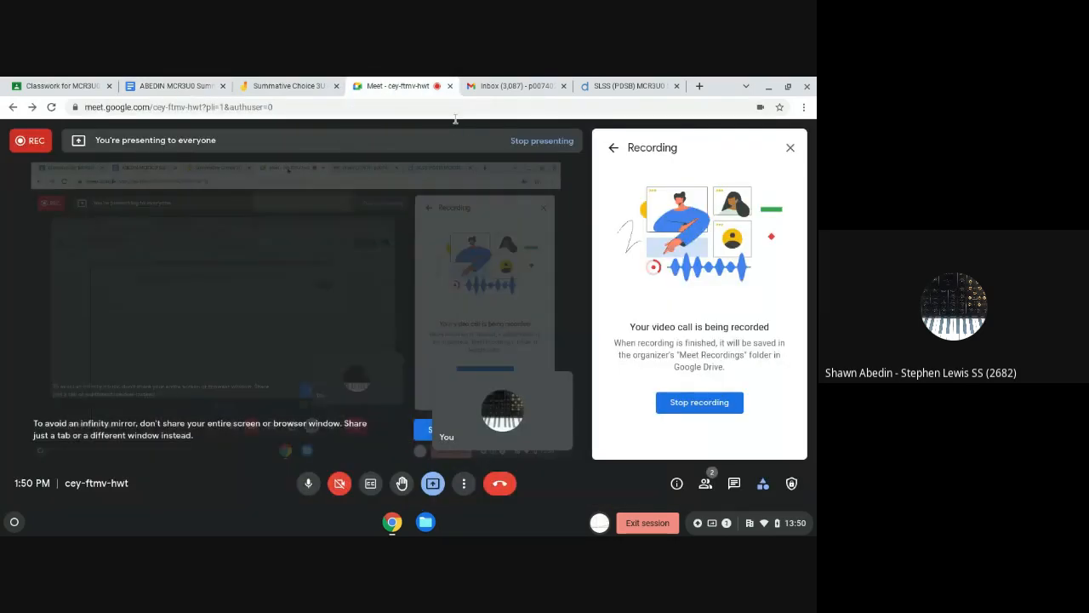